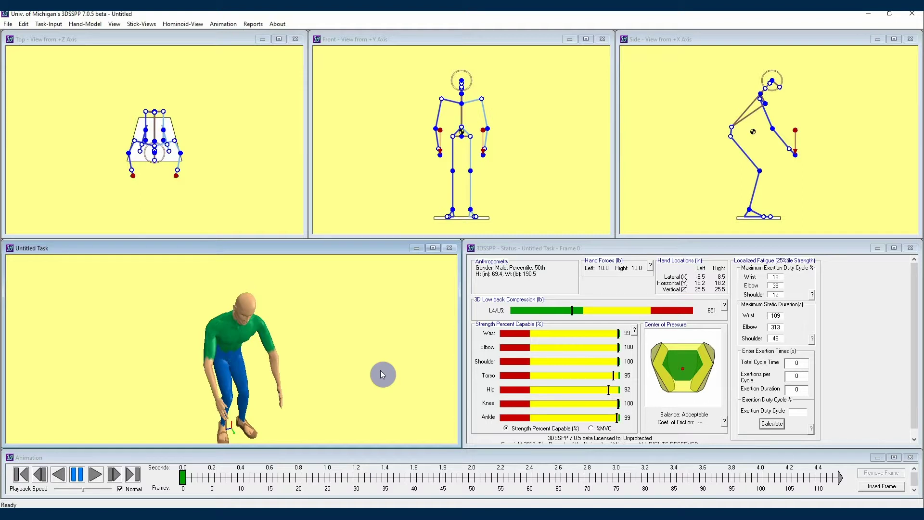
Activate the Animation timeline window and bring up the Task-Input menu
click(291, 456)
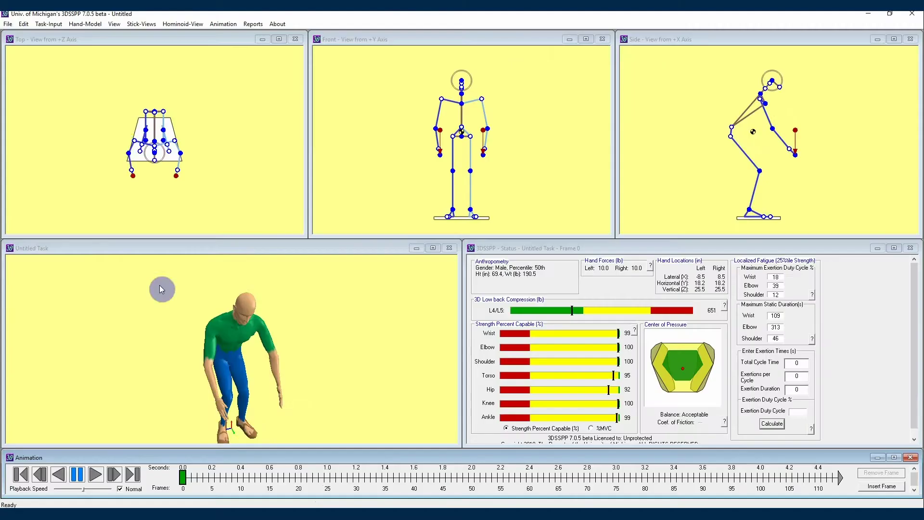
click(48, 24)
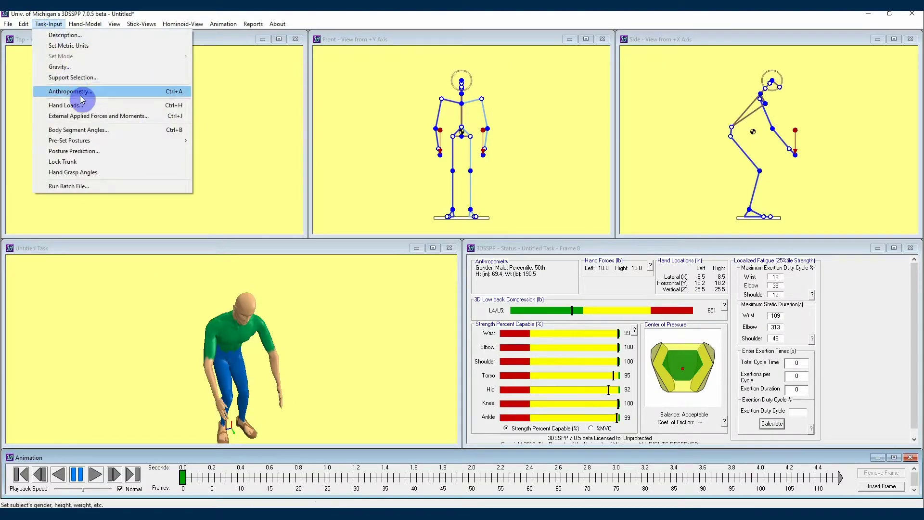
Confirm the 50th-percentile male anthropometry (69.4 in, 190.4 lb) in the Anthropometry dialog
click(119, 93)
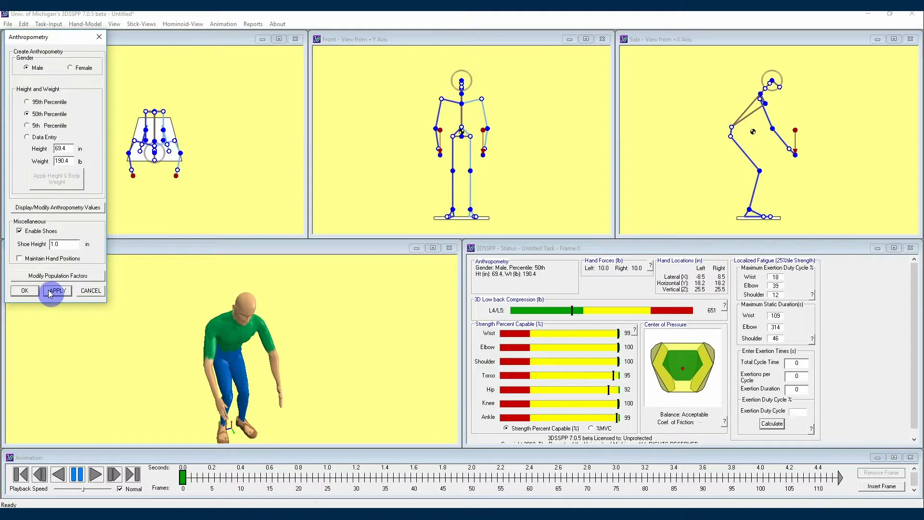
click(25, 291)
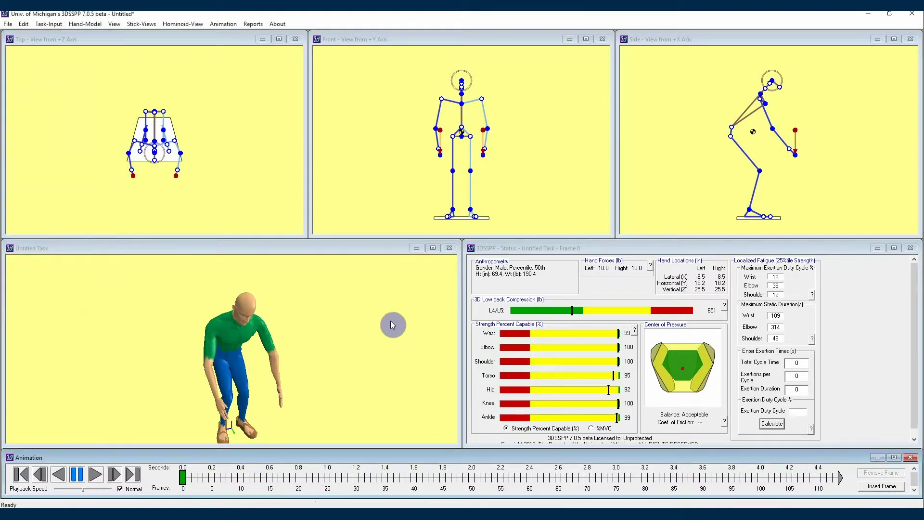
Insert a test frame after frame 0, then remove the extra keyframe
click(189, 479)
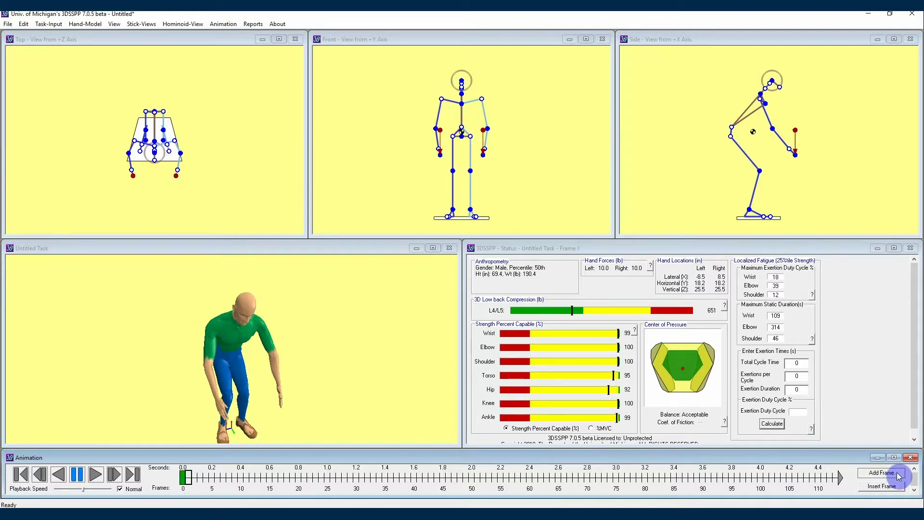
click(898, 488)
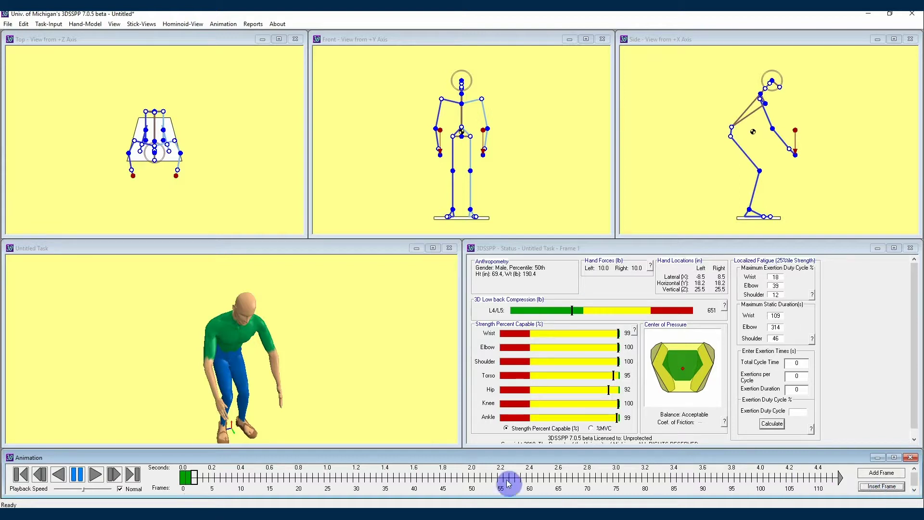
click(190, 476)
click(186, 478)
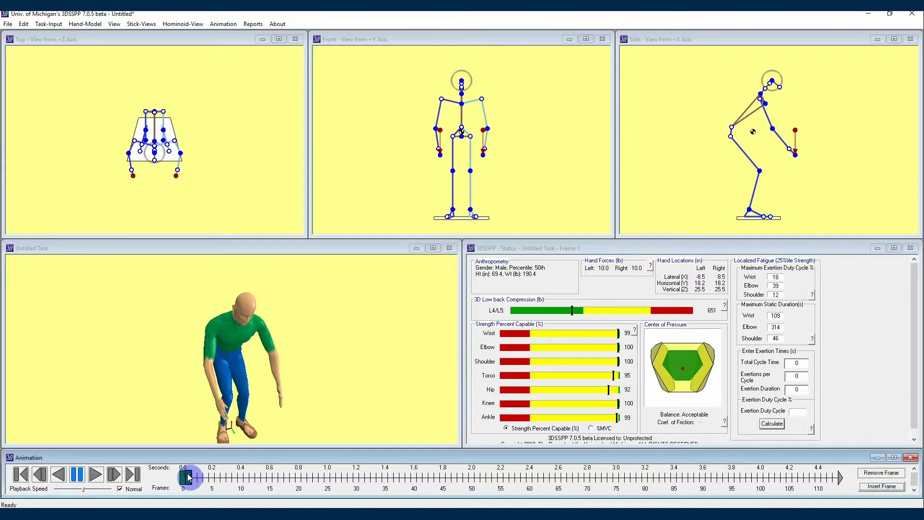
click(188, 479)
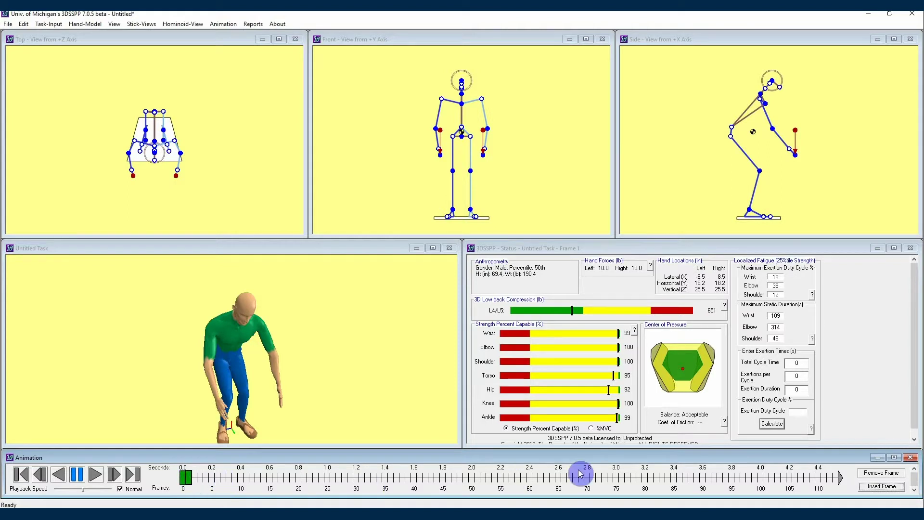
click(894, 473)
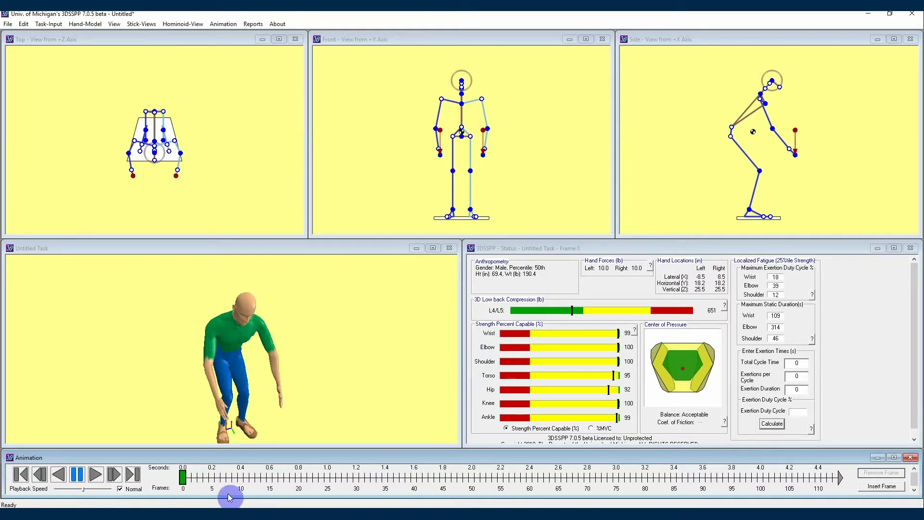
Reinsert a keyframe at frame 1 and select it on the timeline
click(187, 477)
click(23, 23)
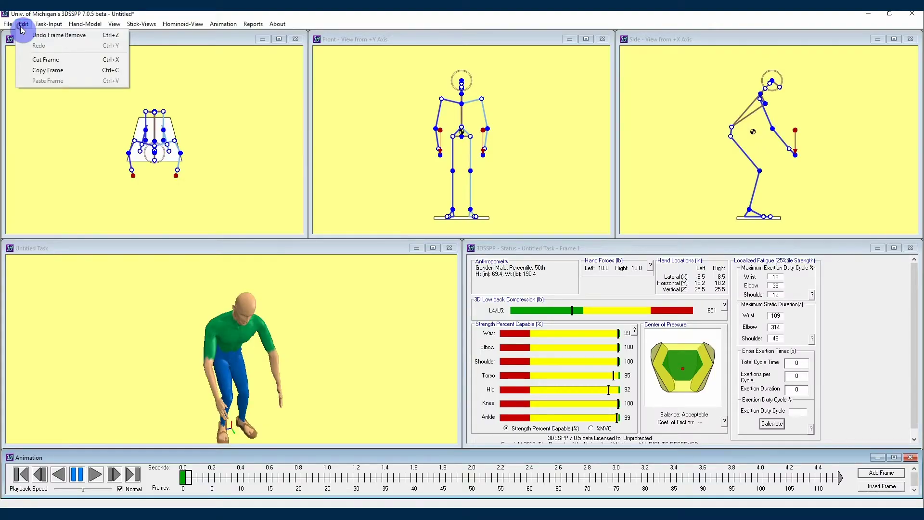
click(23, 30)
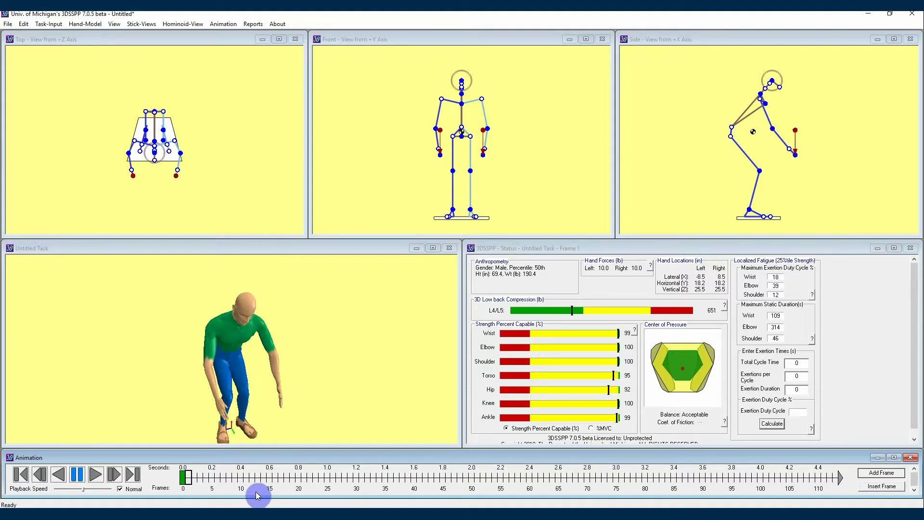
click(895, 490)
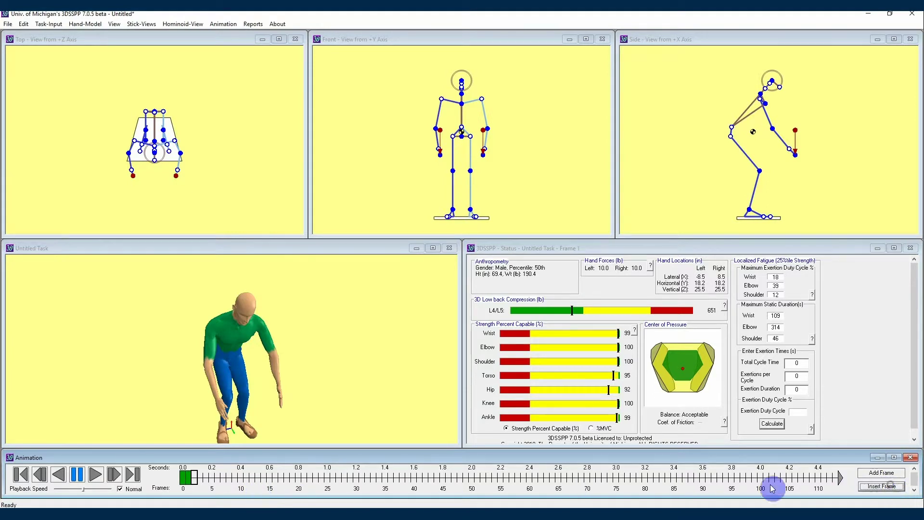
click(191, 478)
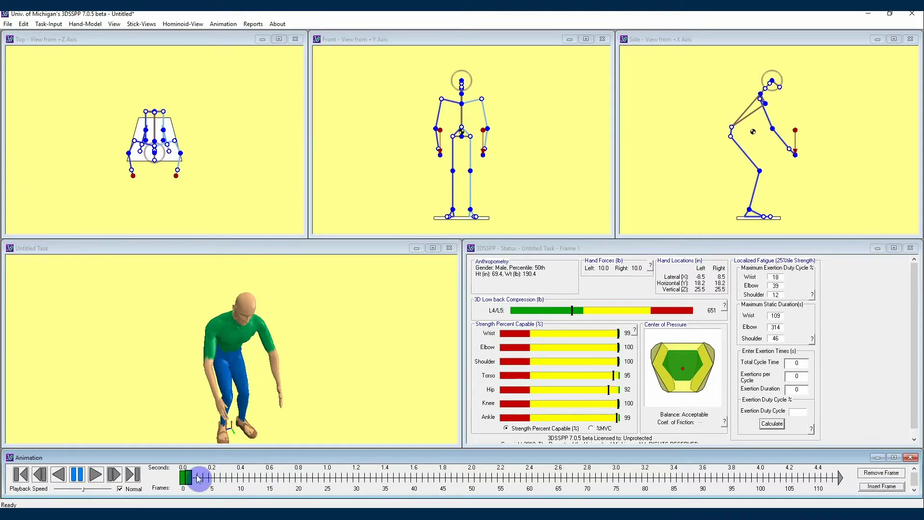
Raise both hands to about 54 in for an upright frame-1 posture, then return to frame 0
drag(801, 162, 792, 81)
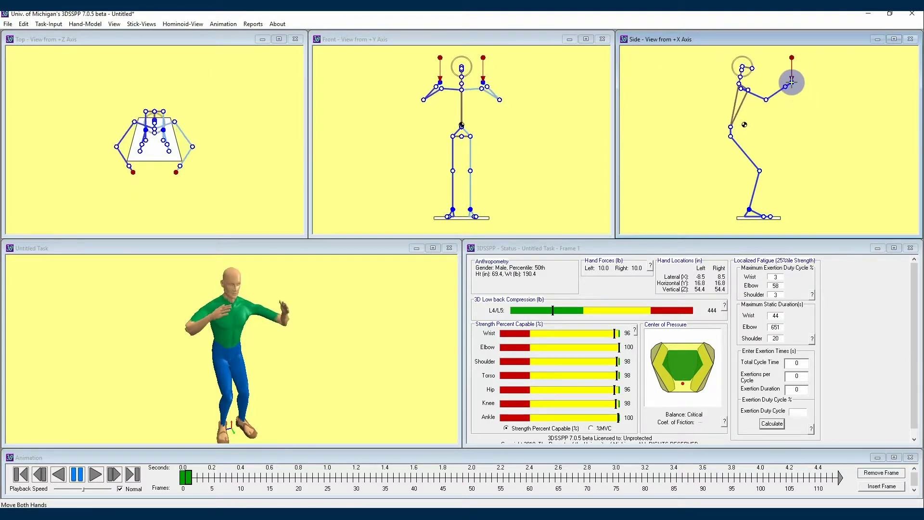
drag(792, 82, 793, 83)
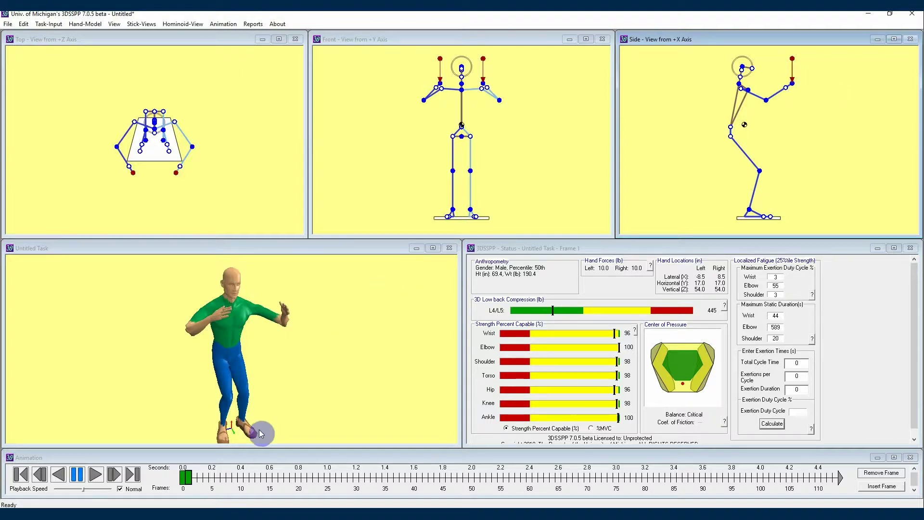
click(184, 478)
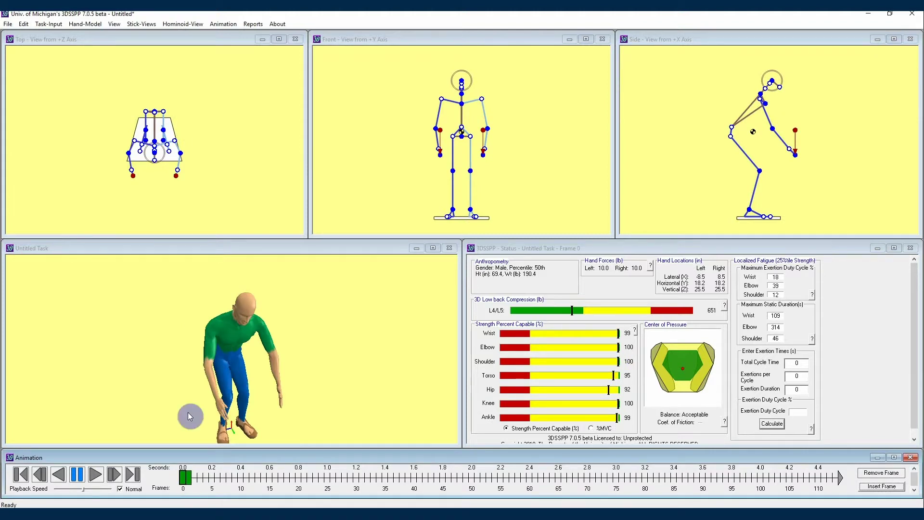
Predict the reach motion between the two keyframes and preview it forwards and in reverse
click(230, 24)
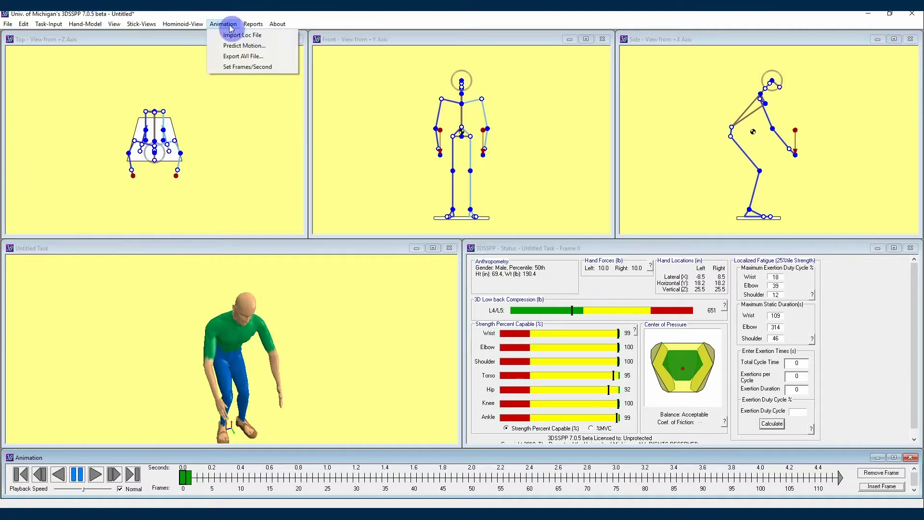
click(275, 46)
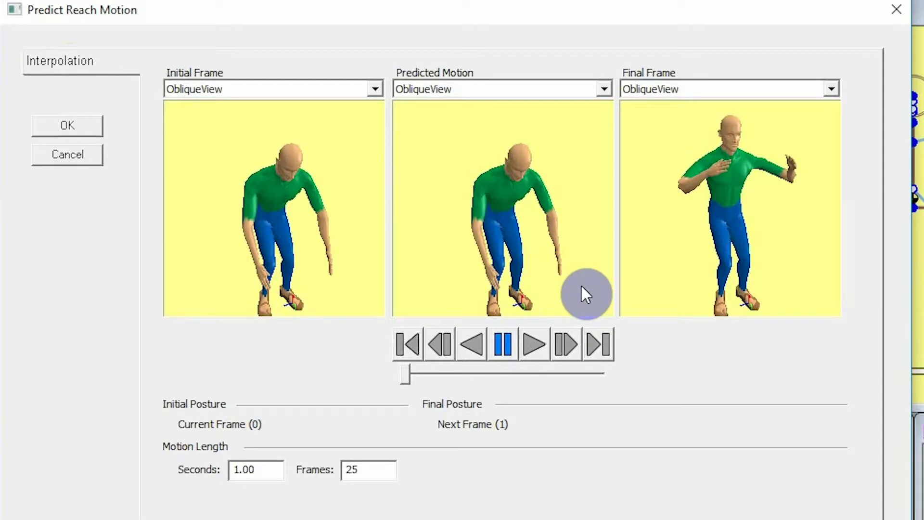
click(533, 343)
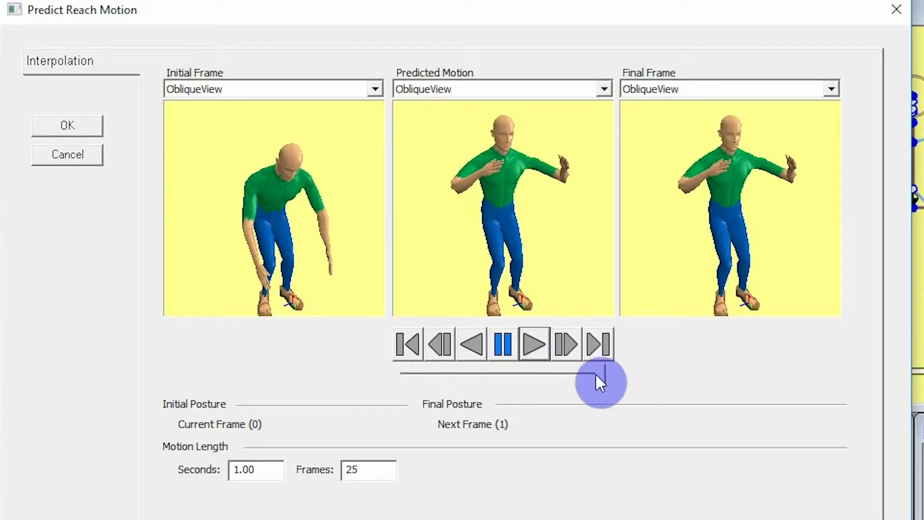
drag(599, 374, 437, 367)
click(536, 343)
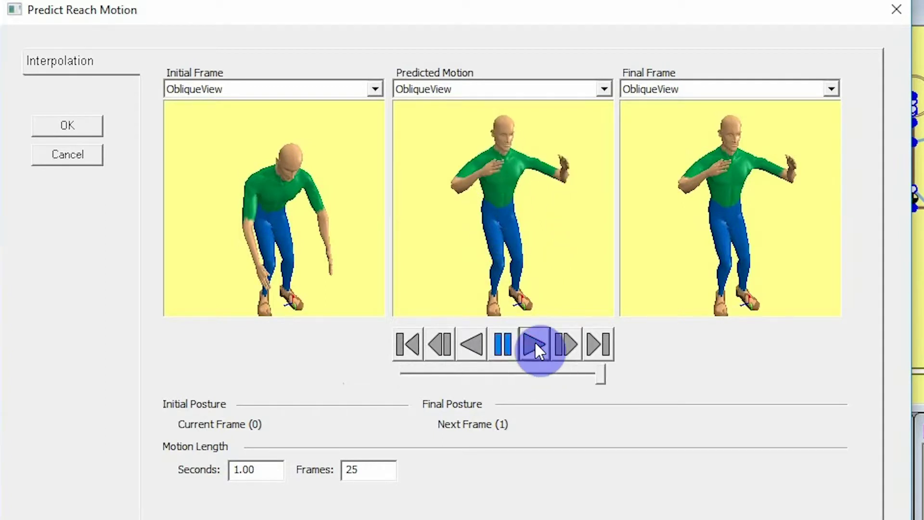
click(472, 344)
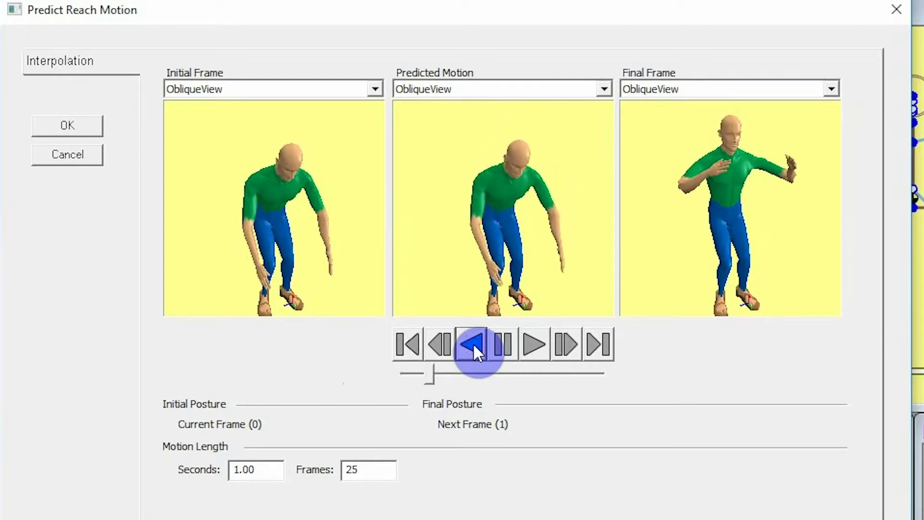
click(534, 345)
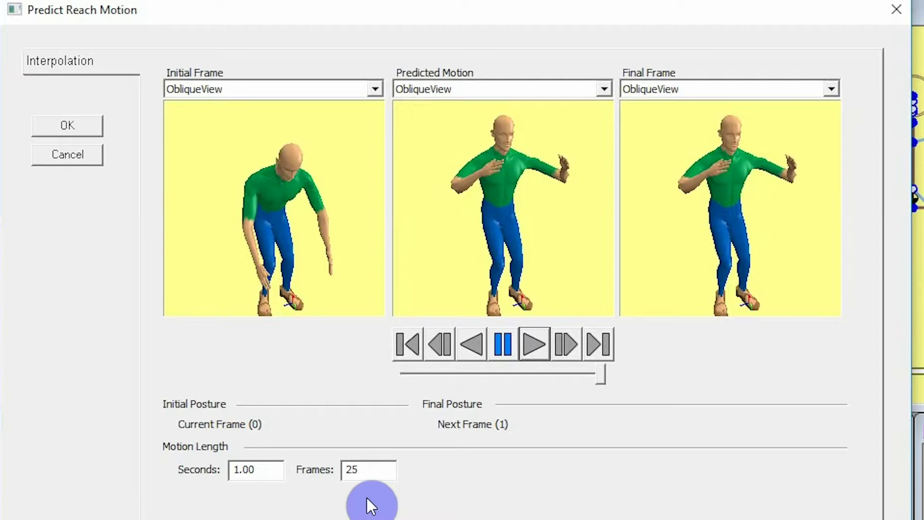
Set the predicted motion to 12 frames and accept it
double_click(359, 470)
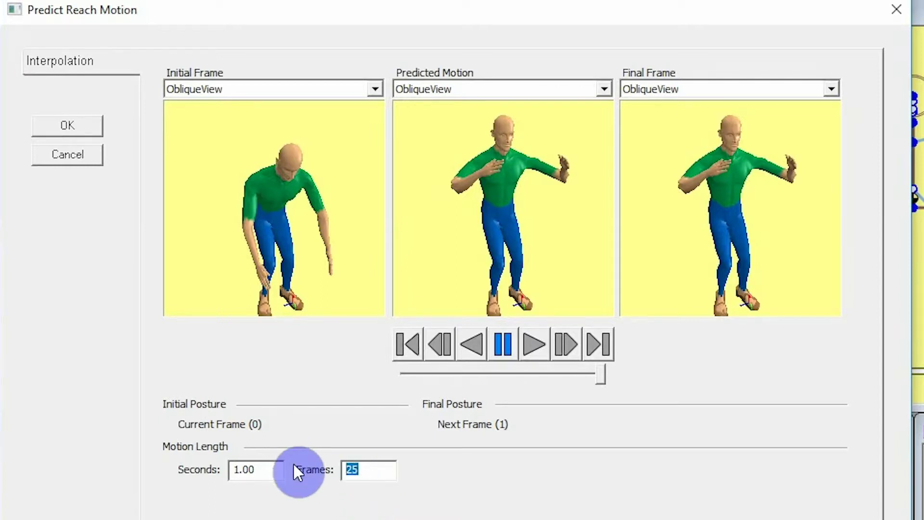
text(12)
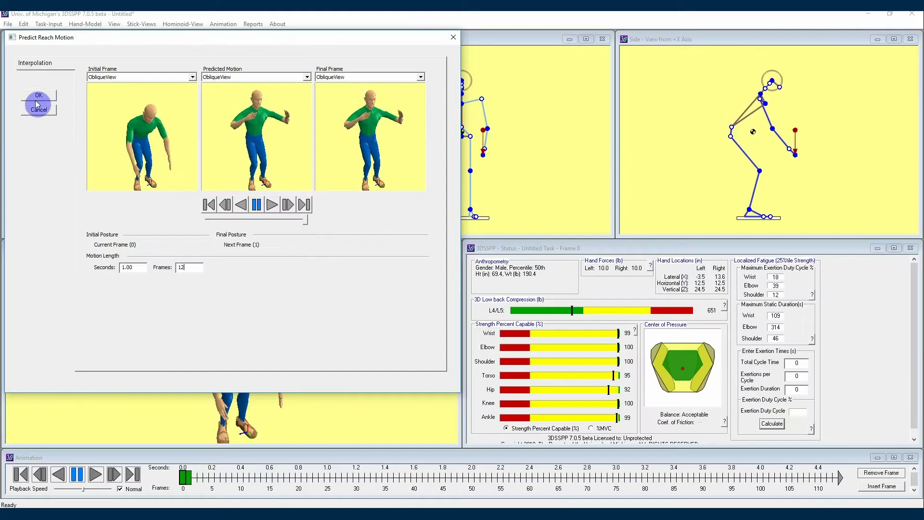
click(38, 96)
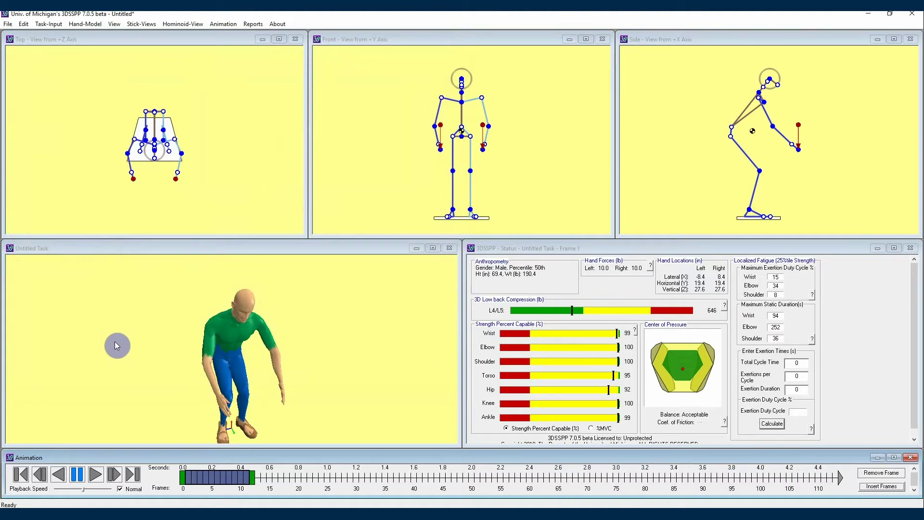
Step along the timeline past the frame-12 keyframe to frame 20 (0.8 s)
click(191, 477)
click(253, 478)
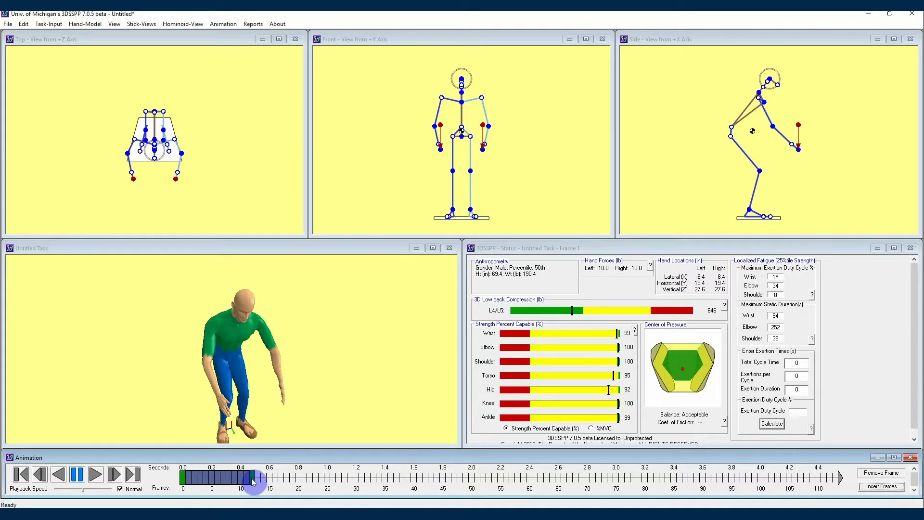
drag(253, 482, 228, 482)
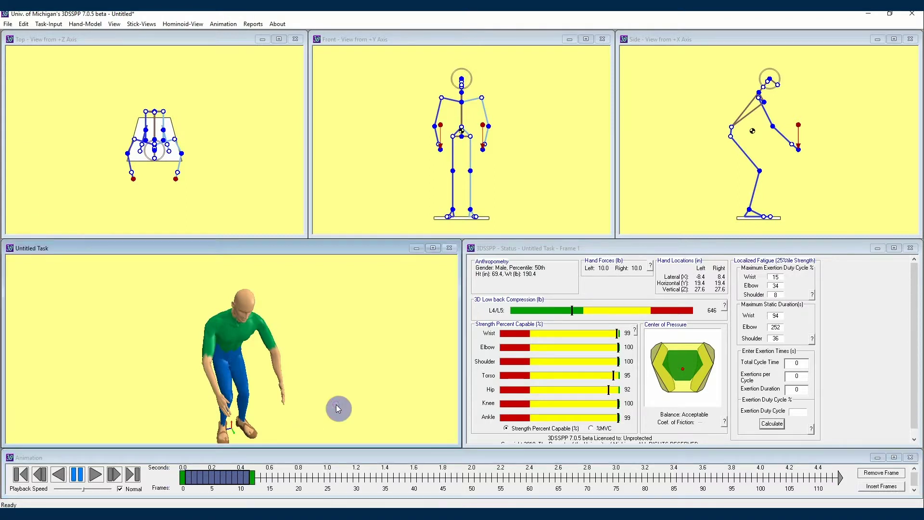
click(314, 478)
click(299, 491)
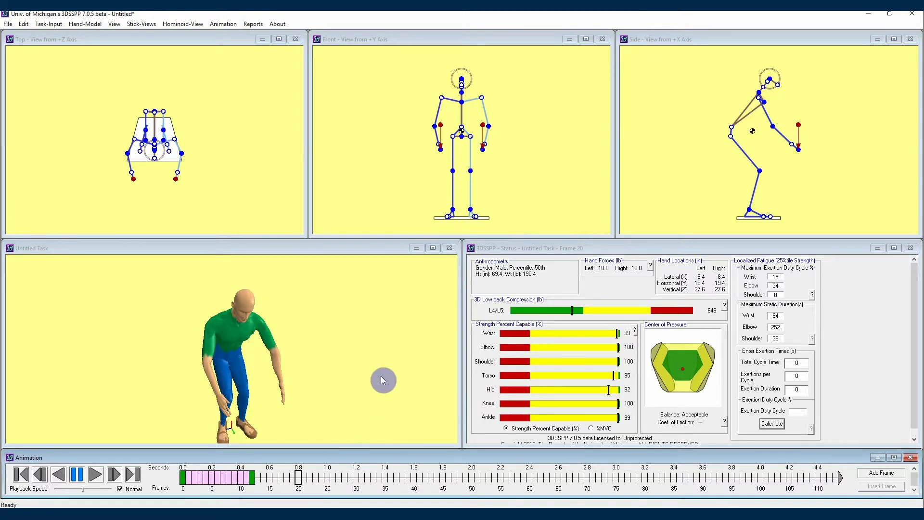
Make frames 30 and 55 keyframes, then drag from frame 0 to start a linear interpolation
click(381, 380)
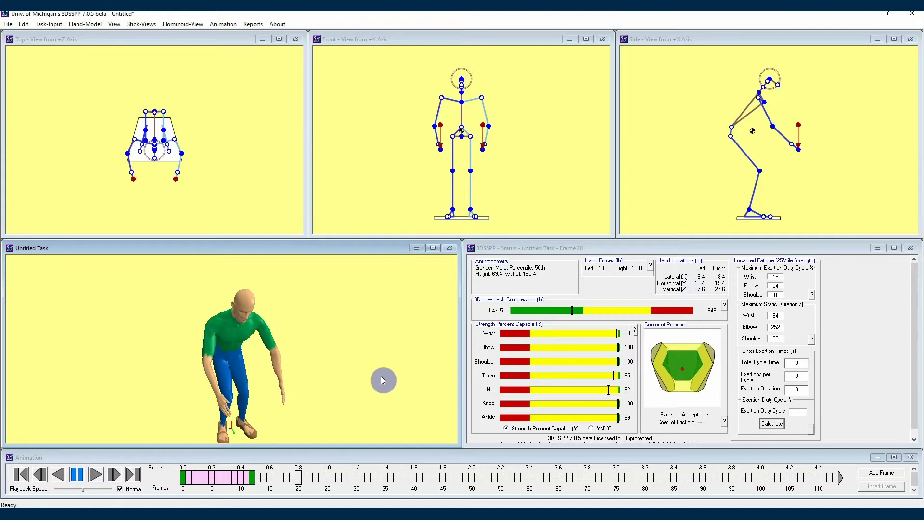
click(356, 476)
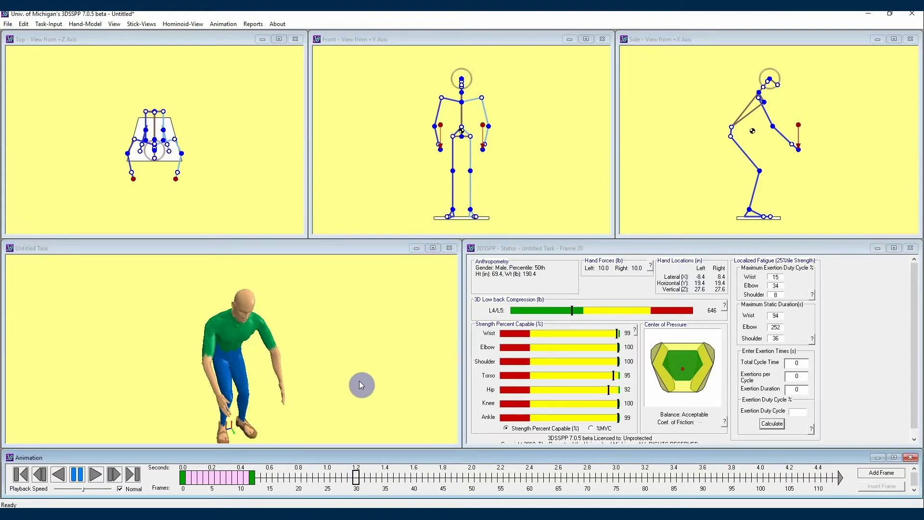
click(901, 474)
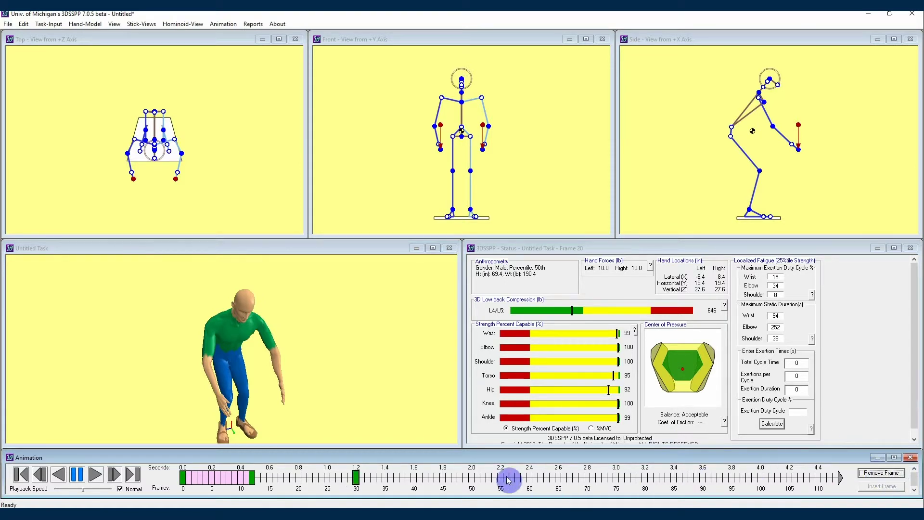
click(505, 478)
click(885, 477)
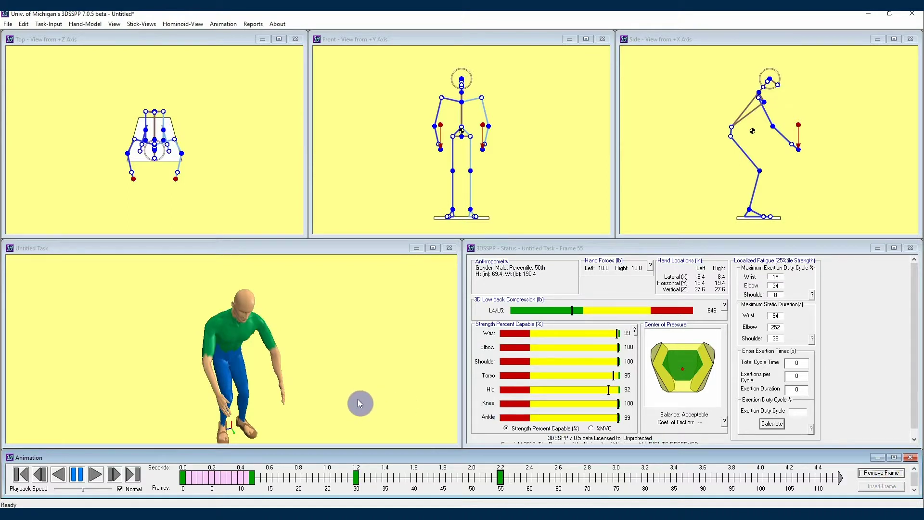
click(197, 476)
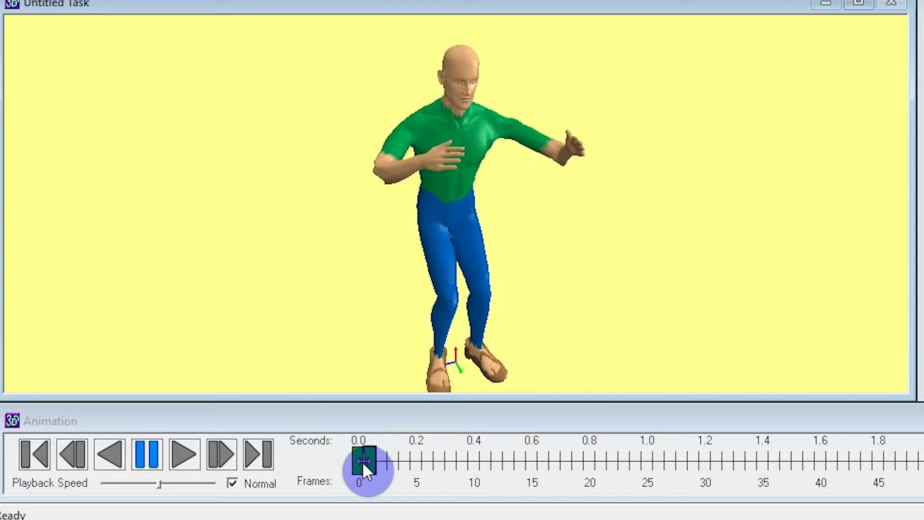
mouse_move(362, 462)
mouse_down()
mouse_move(660, 462)
mouse_move(644, 463)
mouse_up()
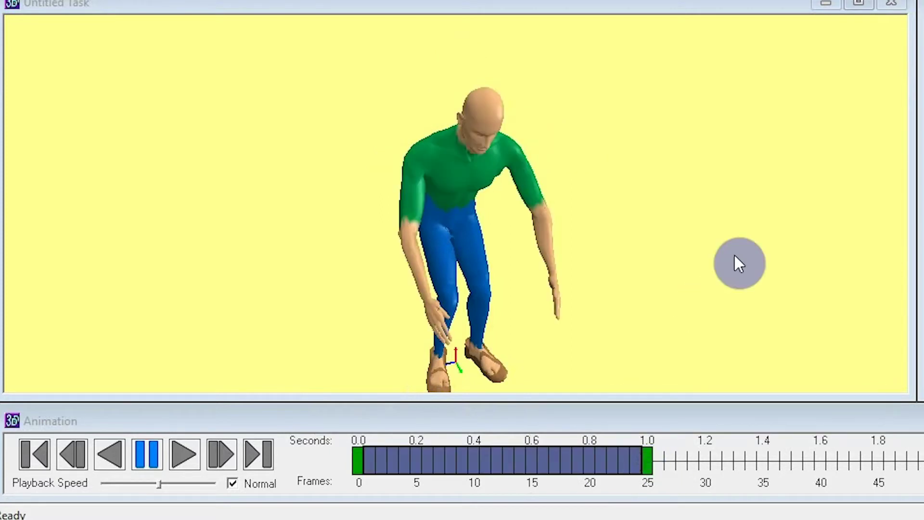
Undo the 0–25 interpolated span with Ctrl+Z, leaving only frames 0 and 1
click(748, 275)
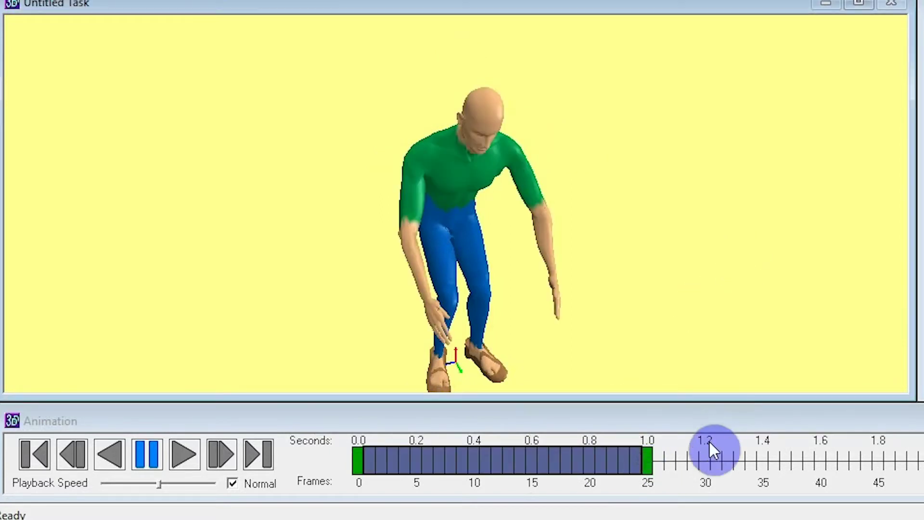
click(701, 446)
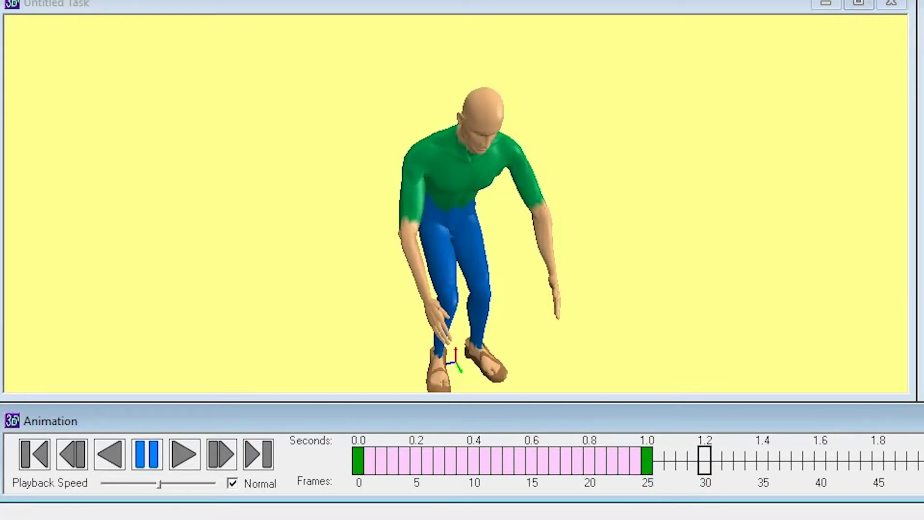
key(ctrl+z)
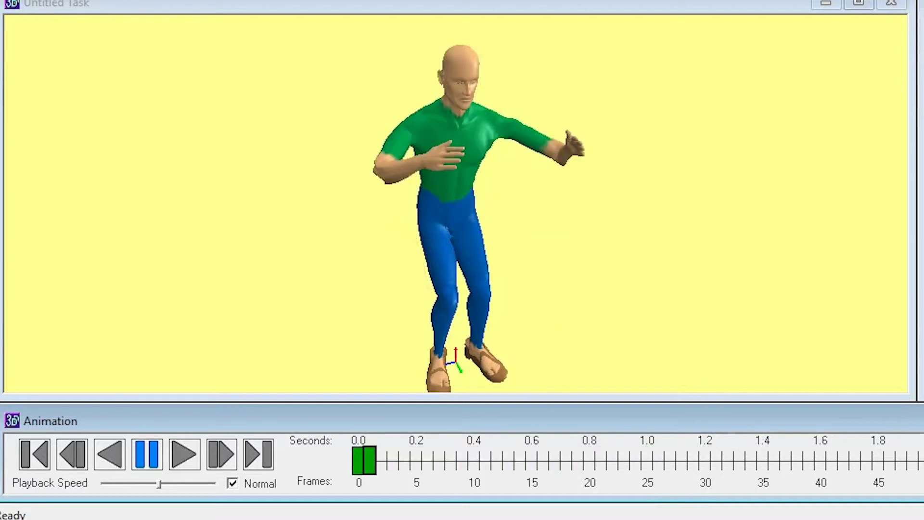
Insert a 25-frame, 1.00-second linear interpolation from frame 0, ending in a keyframe at 25
click(363, 458)
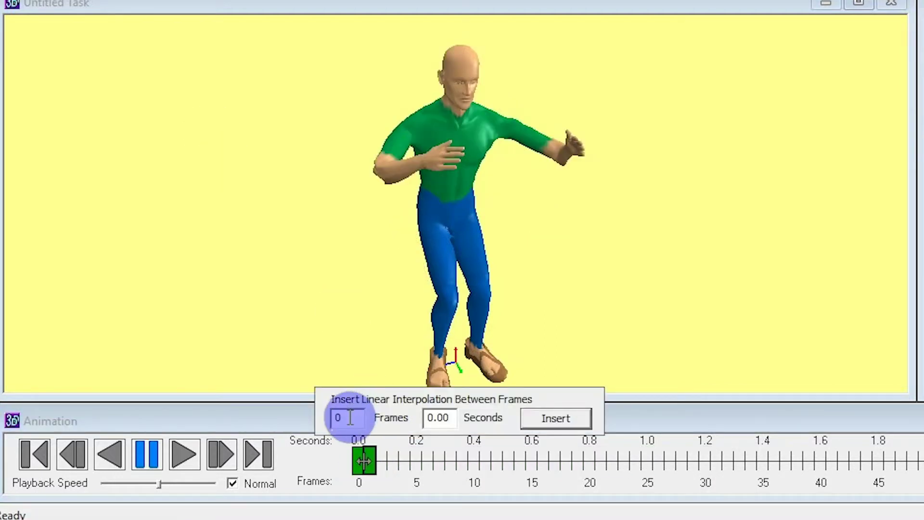
text(25)
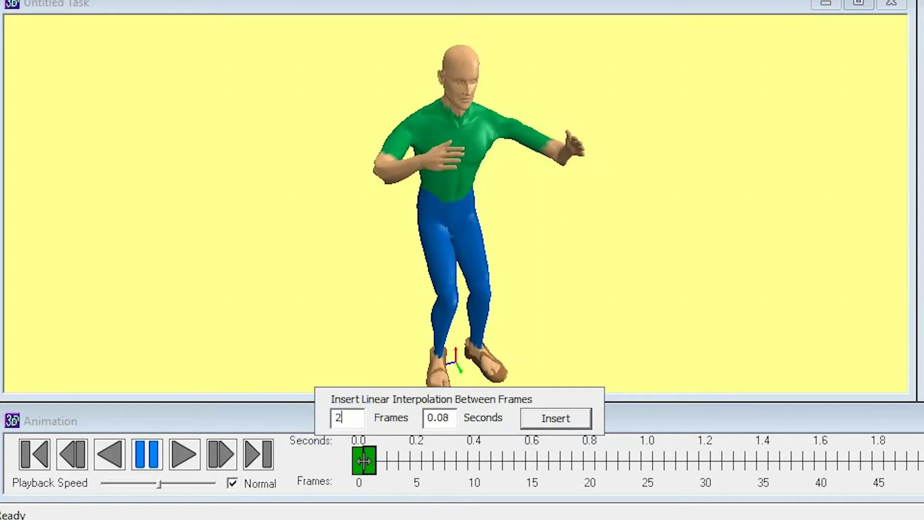
click(556, 417)
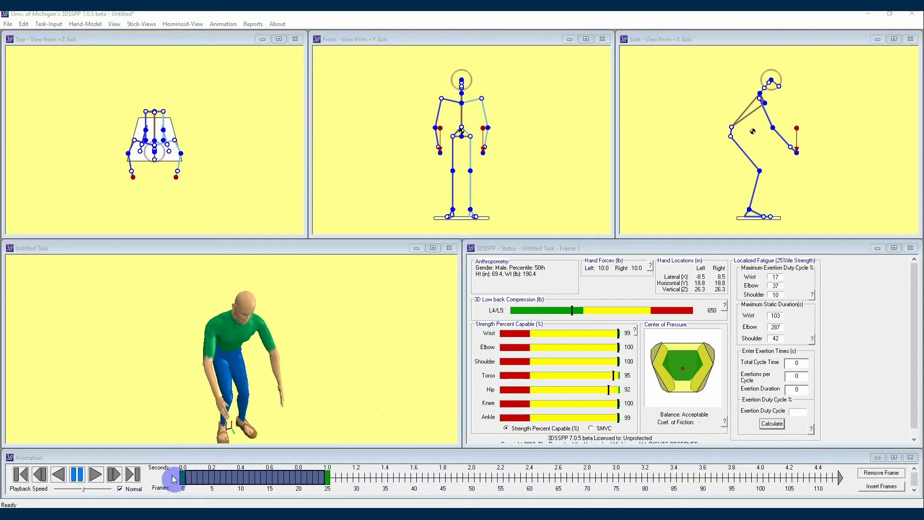
View frames 25 and 3, then step back one frame at a time to frame 0
click(183, 477)
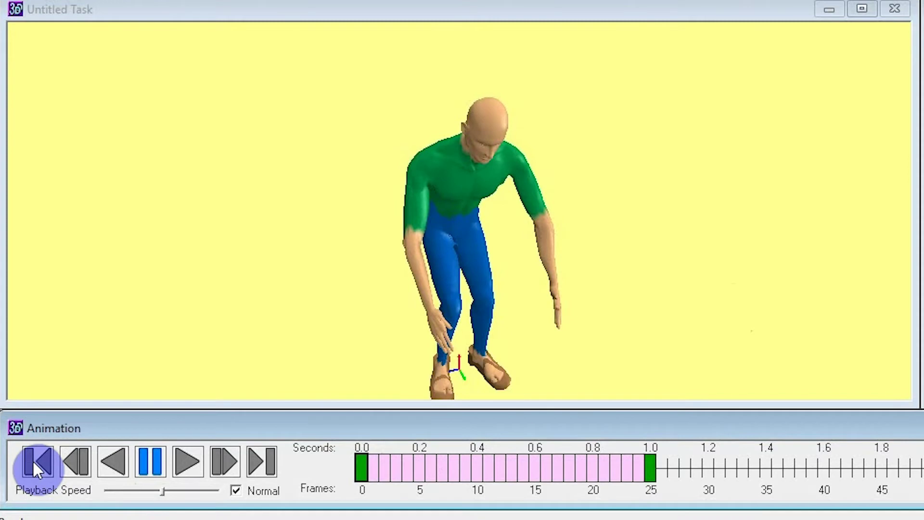
click(651, 466)
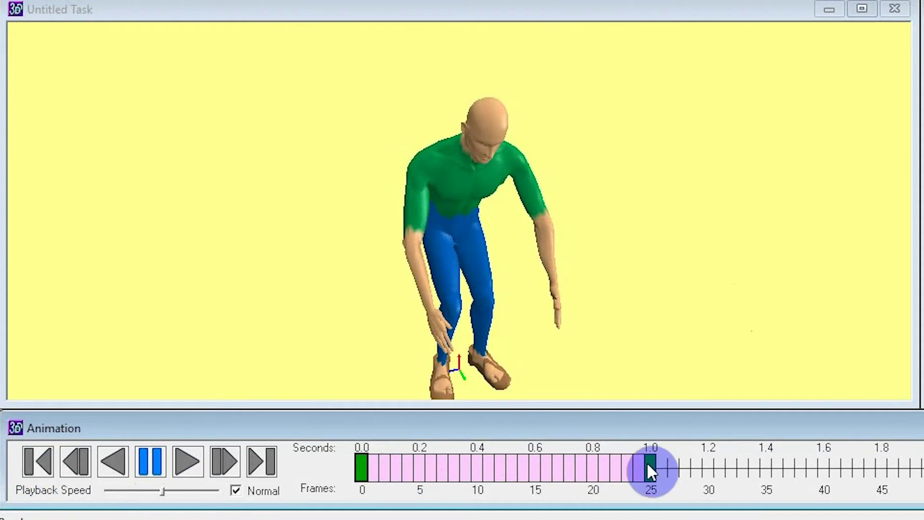
click(36, 462)
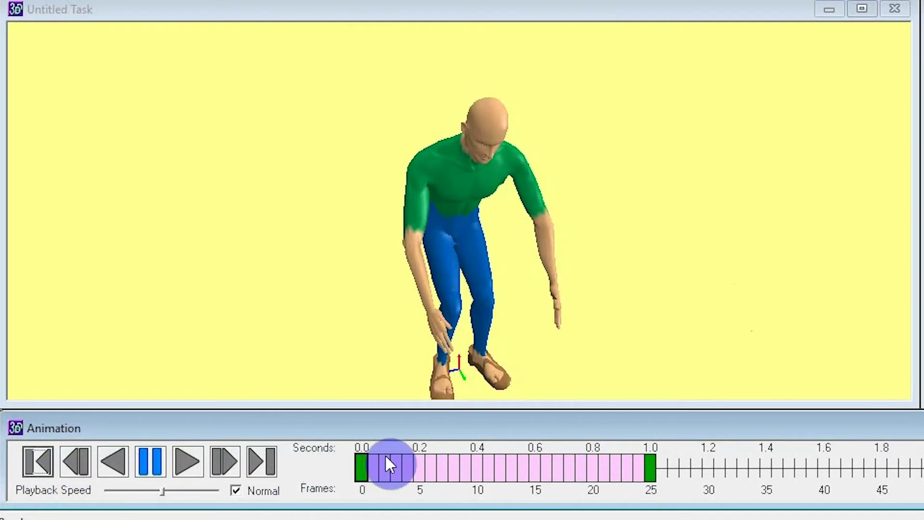
click(396, 465)
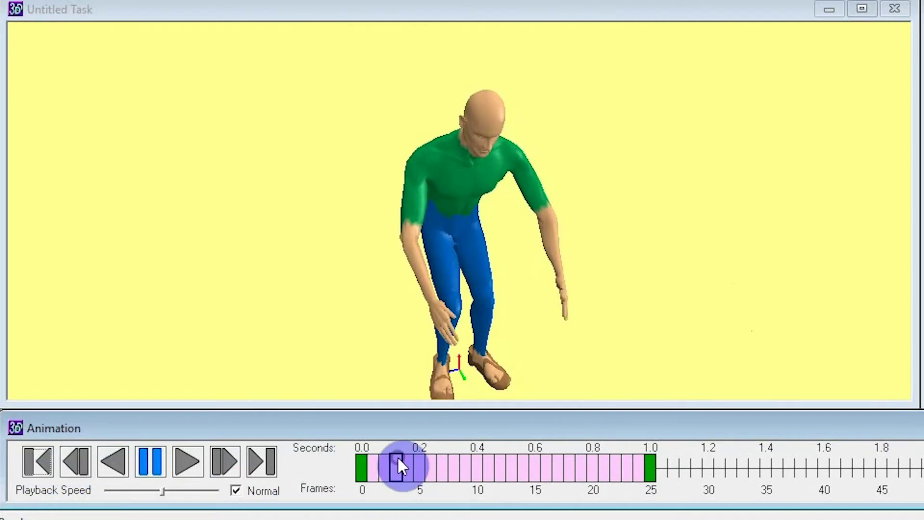
click(70, 457)
click(70, 458)
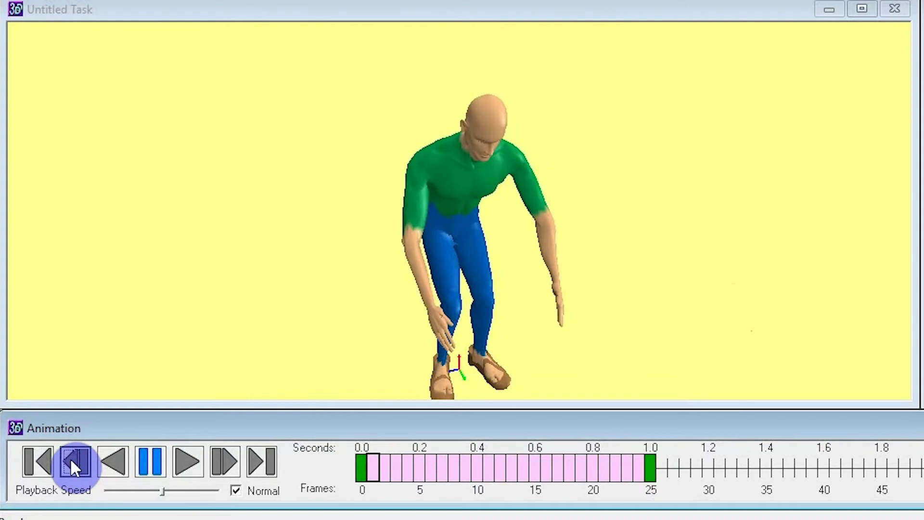
click(70, 458)
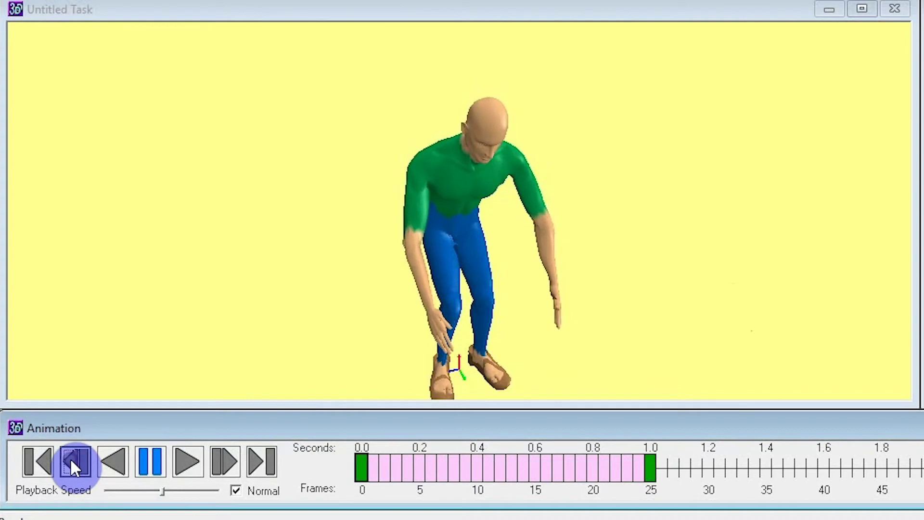
From the final frame, play the animation backward and then forward
click(650, 464)
click(110, 459)
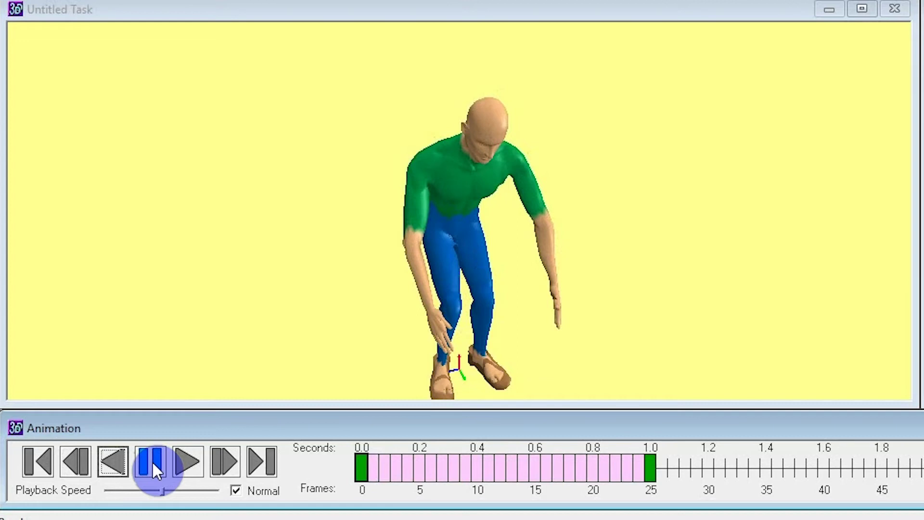
click(194, 457)
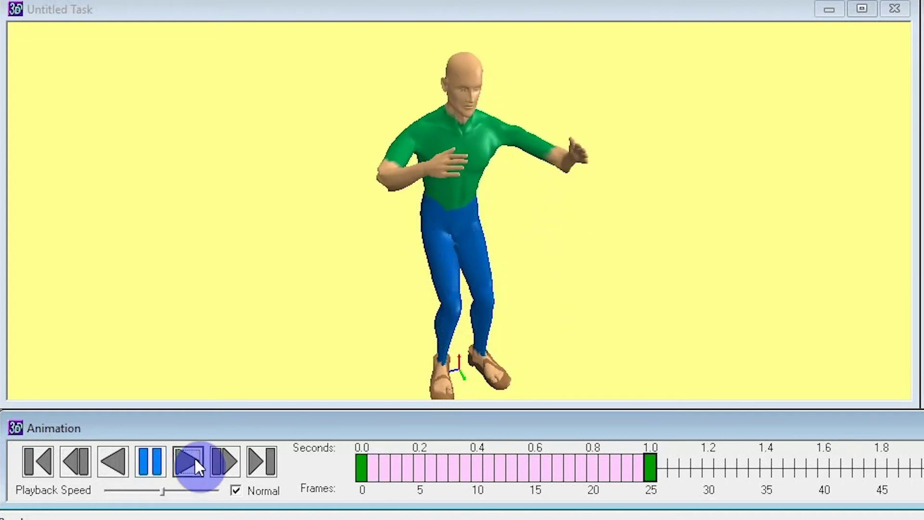
From the start, advance six frames one at a time, then finish on the upright last frame
click(371, 461)
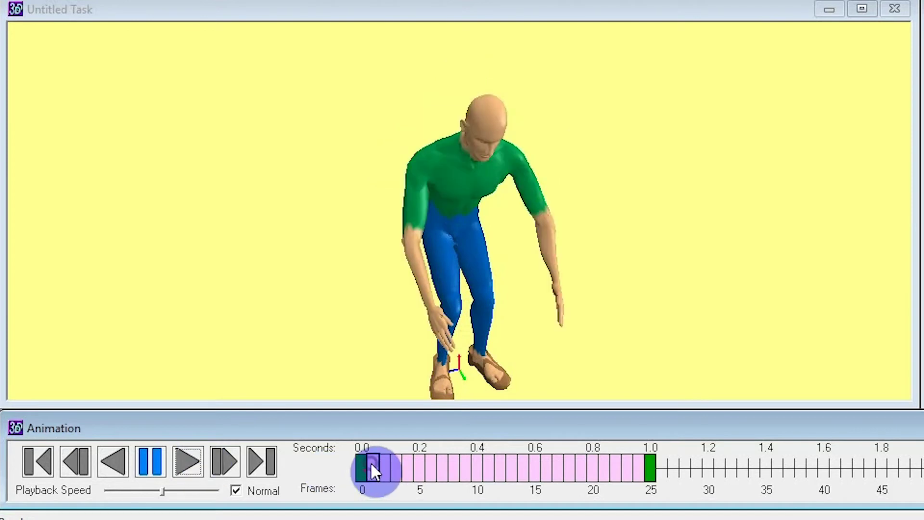
click(223, 458)
click(224, 458)
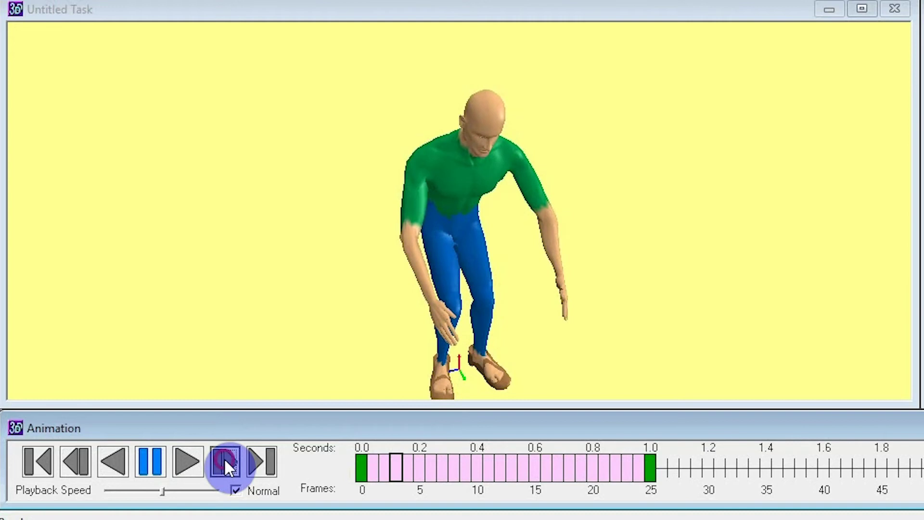
click(224, 458)
click(223, 458)
click(223, 458)
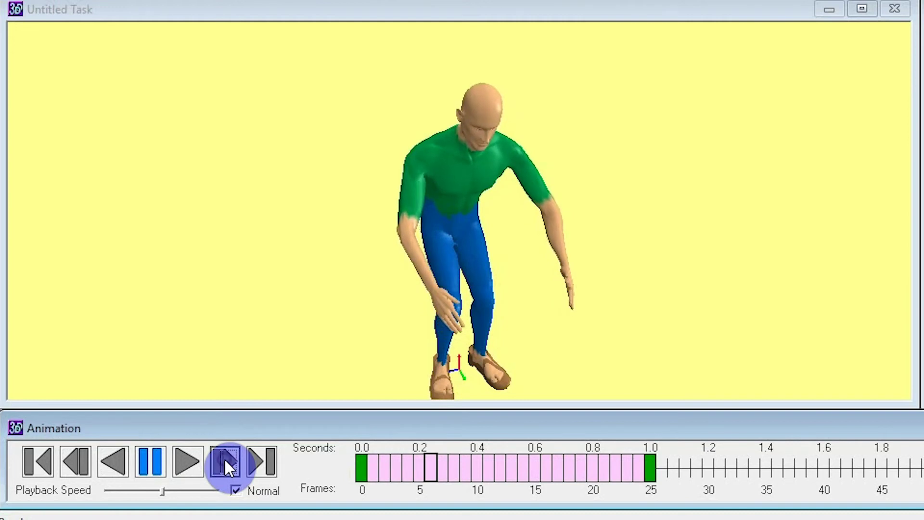
click(224, 458)
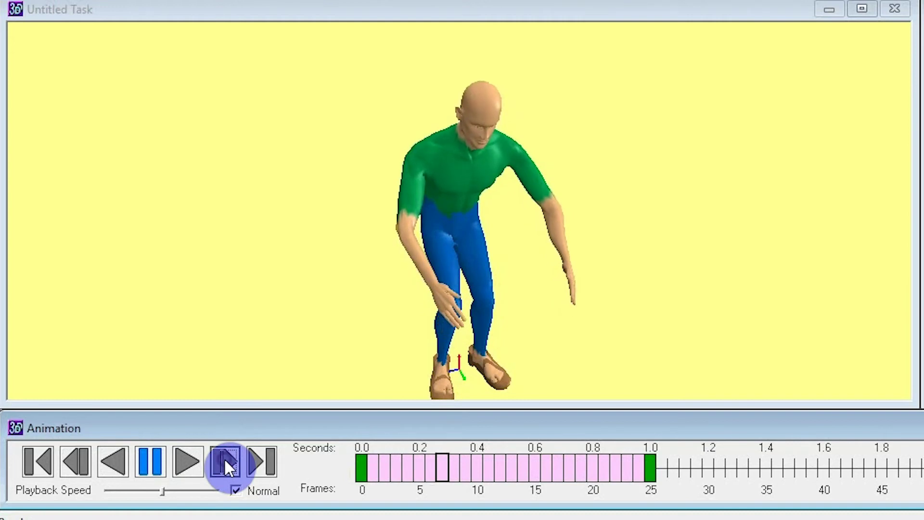
click(267, 458)
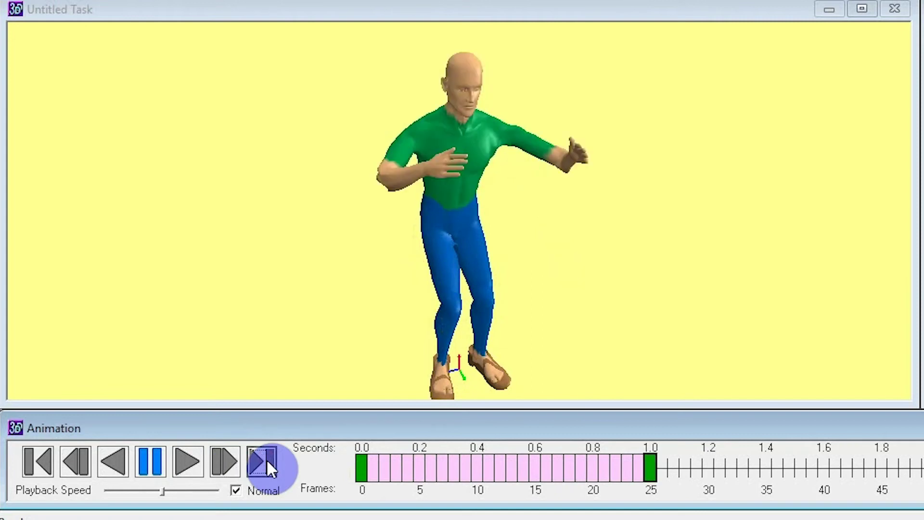
click(261, 460)
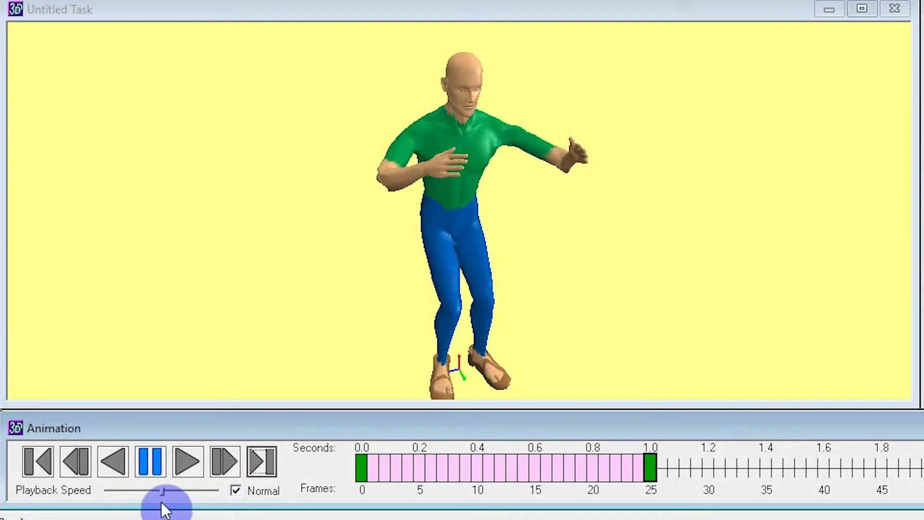
drag(162, 490, 127, 490)
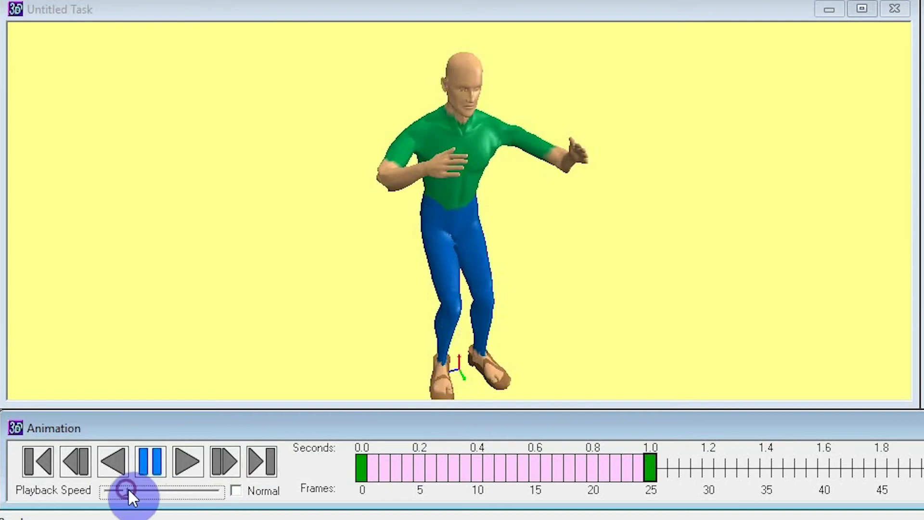
click(362, 466)
click(187, 461)
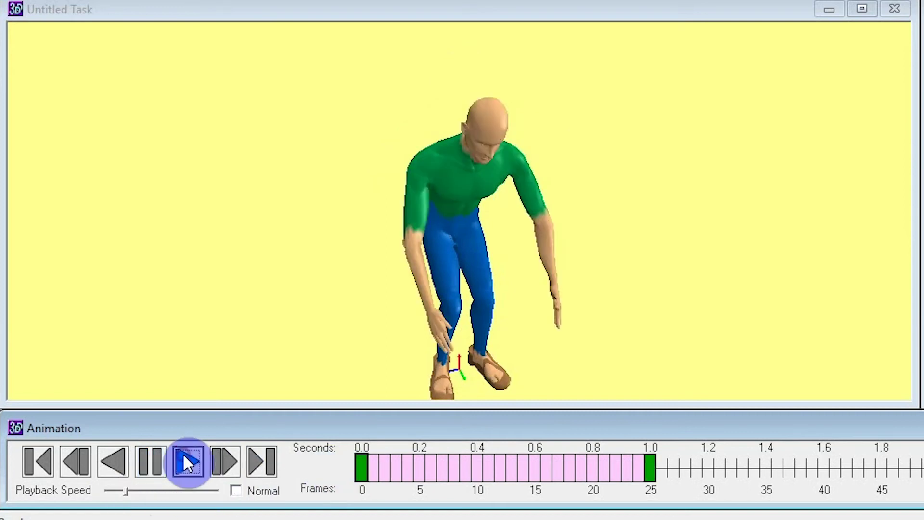
click(150, 461)
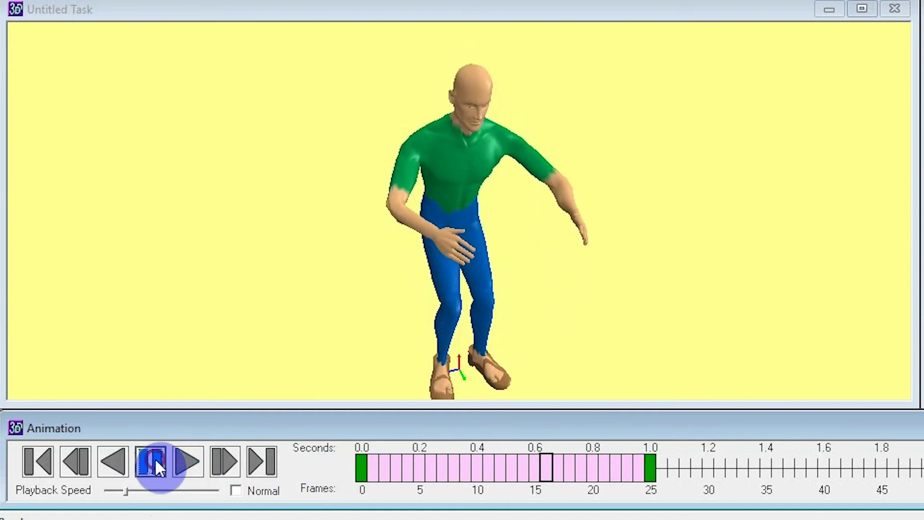
click(374, 467)
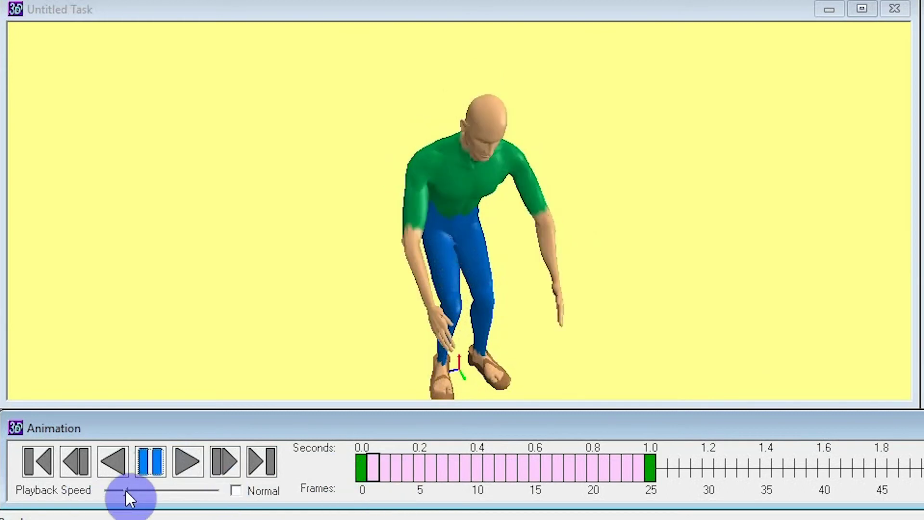
drag(126, 490, 195, 492)
click(187, 461)
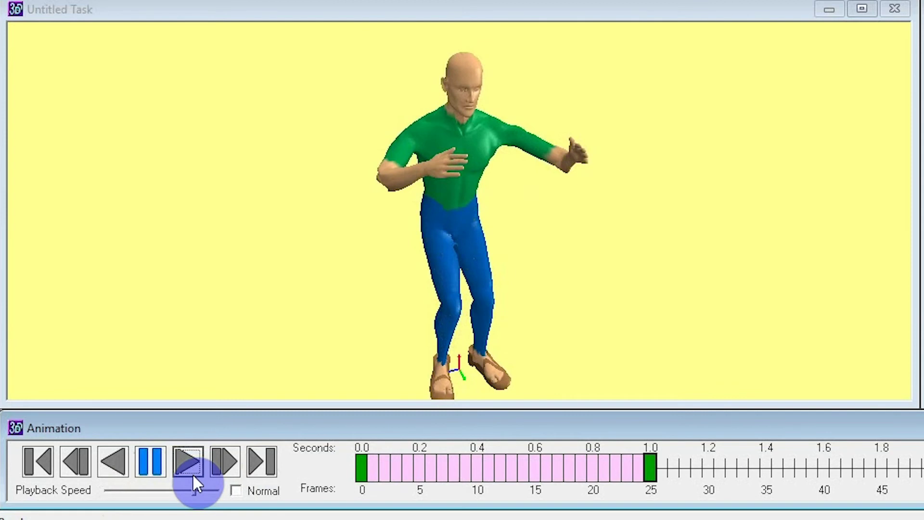
click(235, 490)
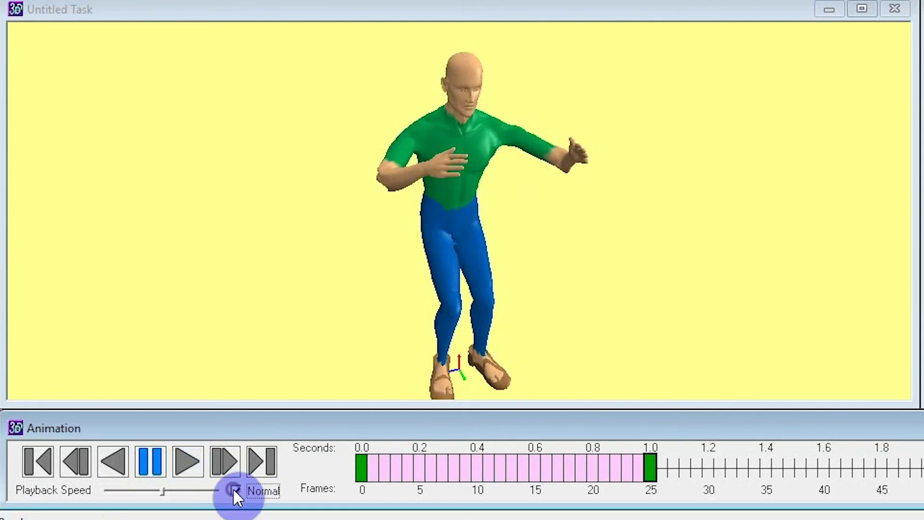
click(147, 465)
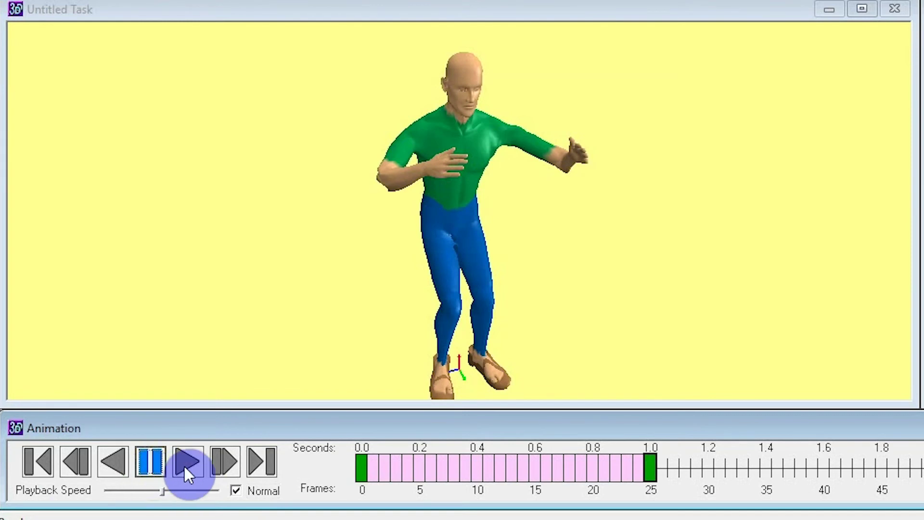
click(111, 463)
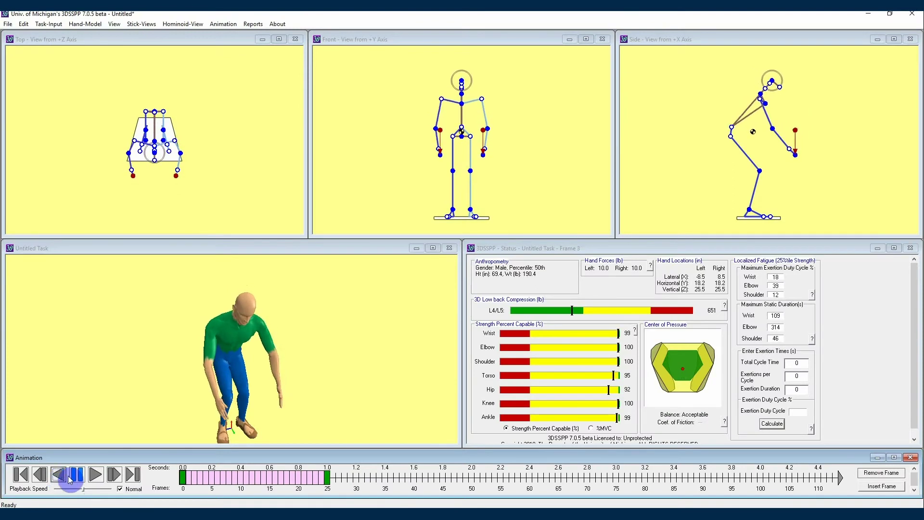
click(95, 474)
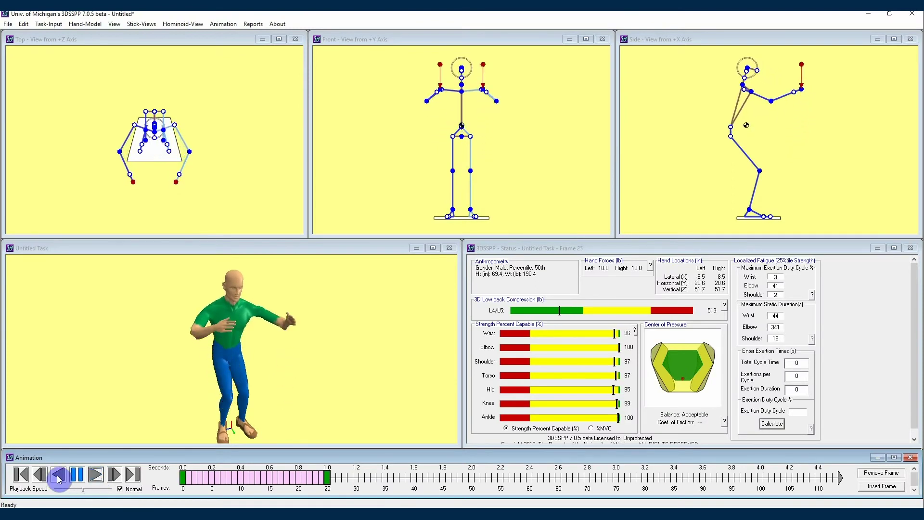
Export the animation as a movie of the 3D Hominoid view, reaching the AVI save window
click(219, 24)
click(248, 56)
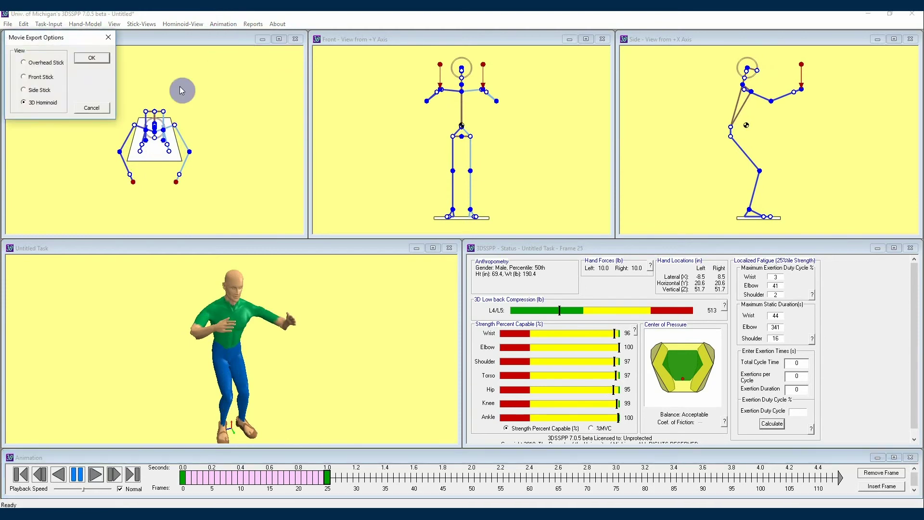
drag(78, 36, 95, 108)
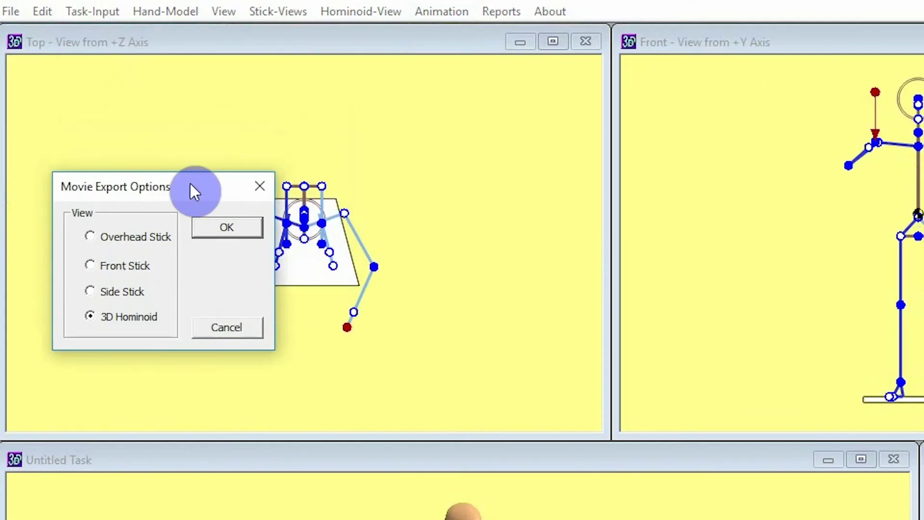
drag(189, 184, 189, 183)
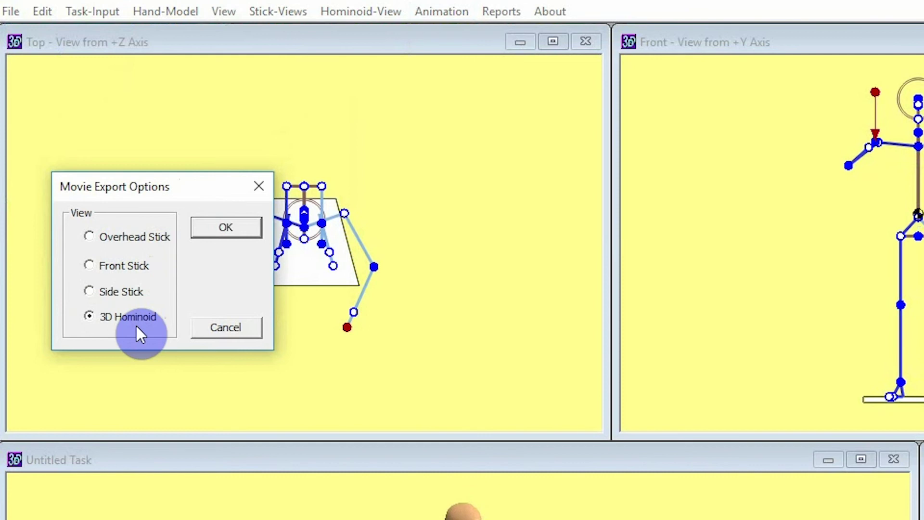
click(227, 228)
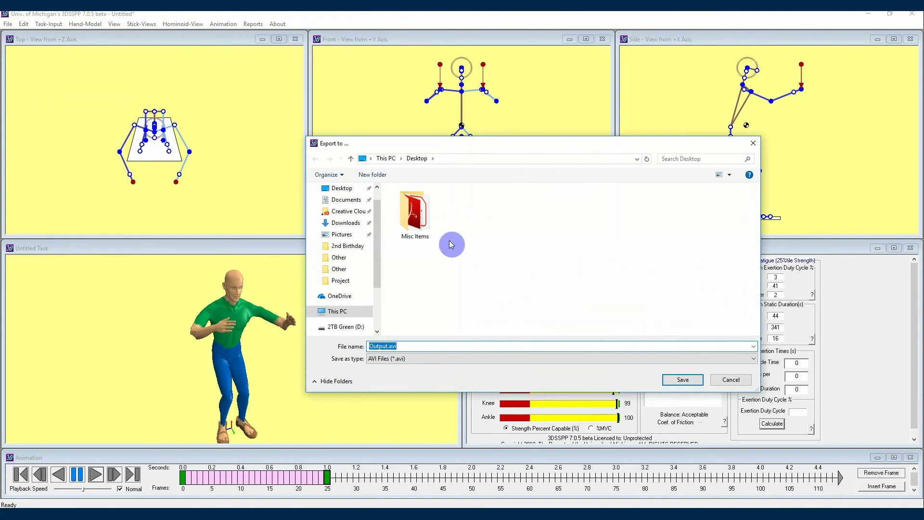
Save the 3D Hominoid movie as Output.avi in the Desktop folder
click(684, 380)
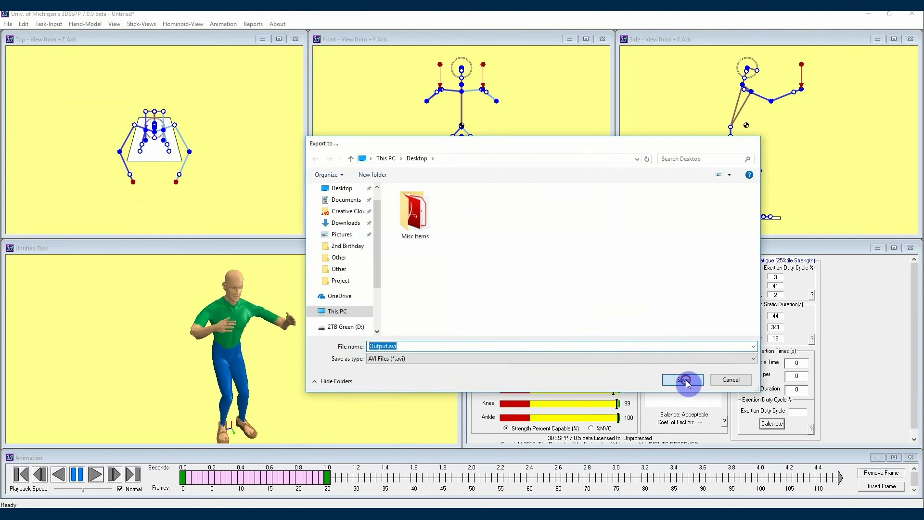